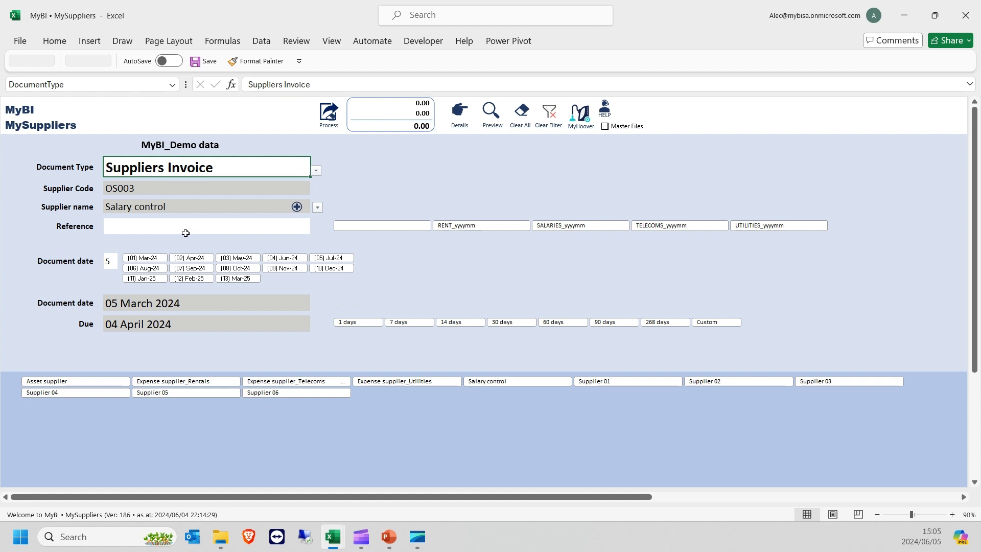
Set the invoice reference to SALARIES_202405, based on the SALARIES_yyyymm preset.
click(186, 231)
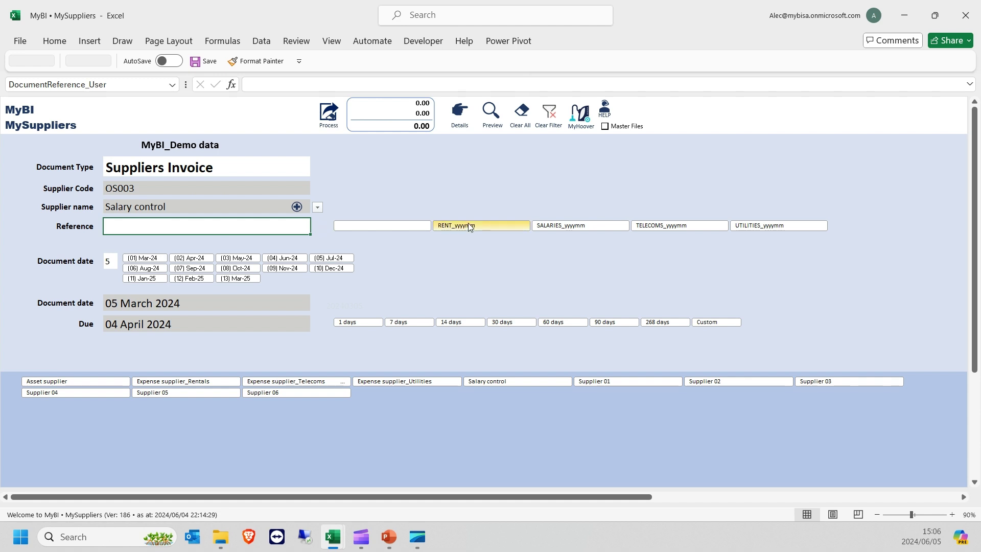
click(551, 225)
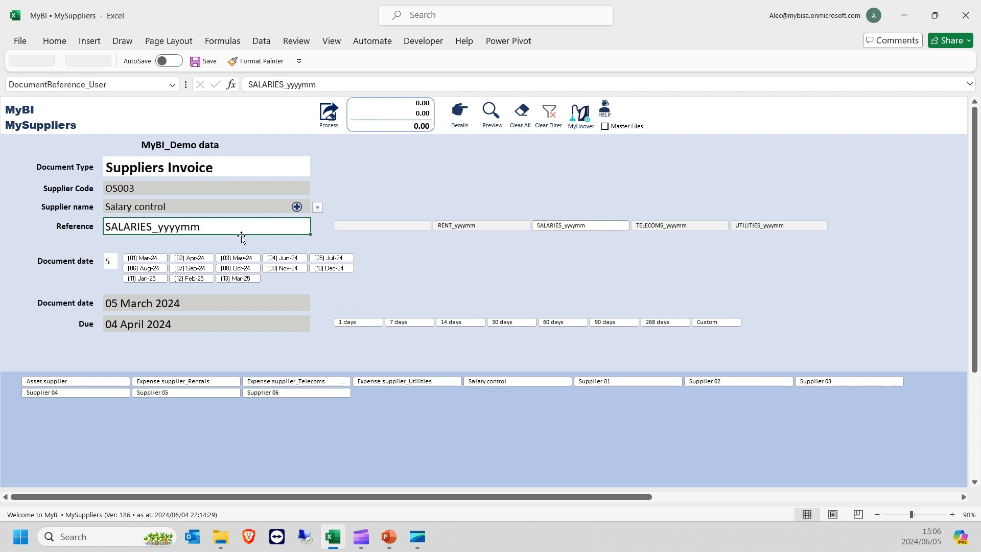
key(F2)
key(BackSpace)
key(BackSpace)
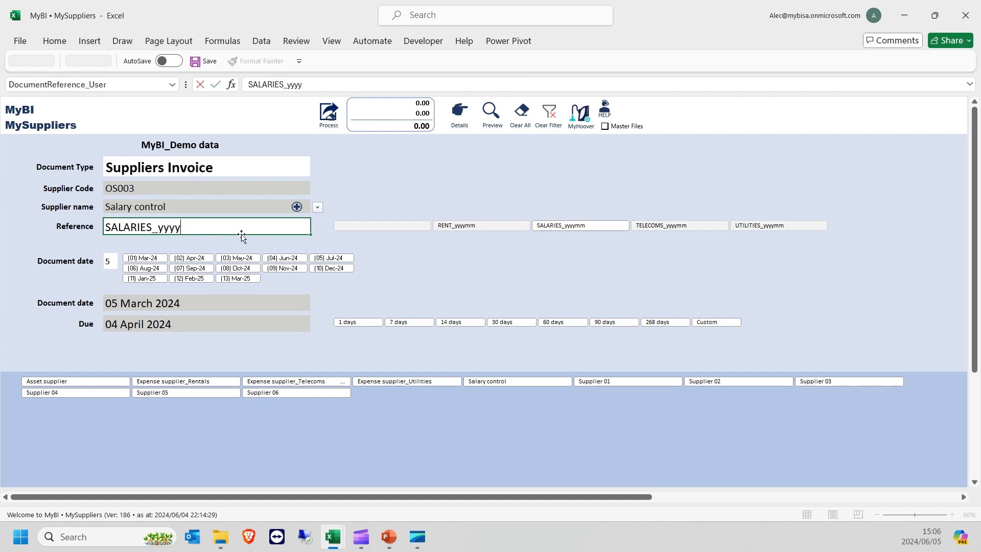
key(BackSpace)
key(BackSpace)
text(202405)
key(Return)
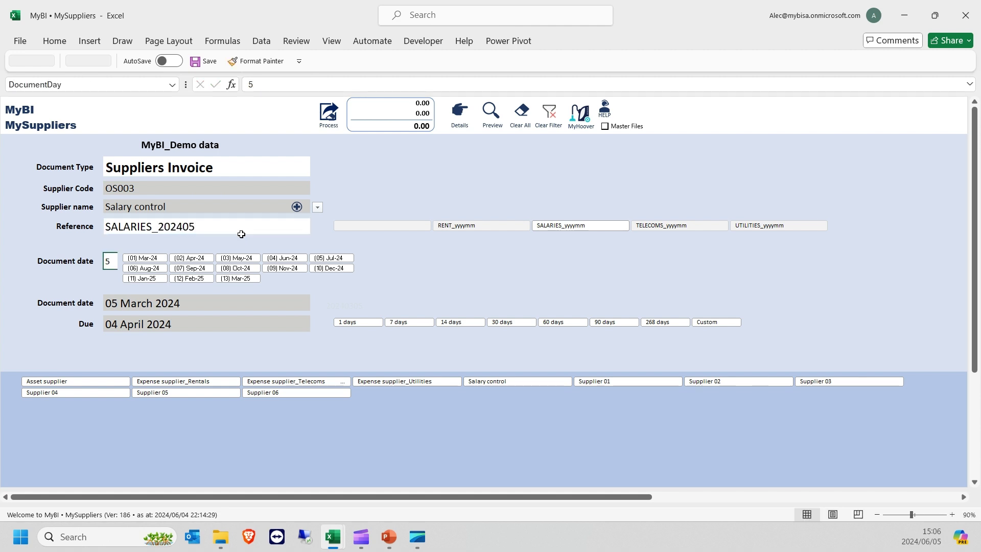
Set the document date to day 31 of May-24.
text(31)
key(Return)
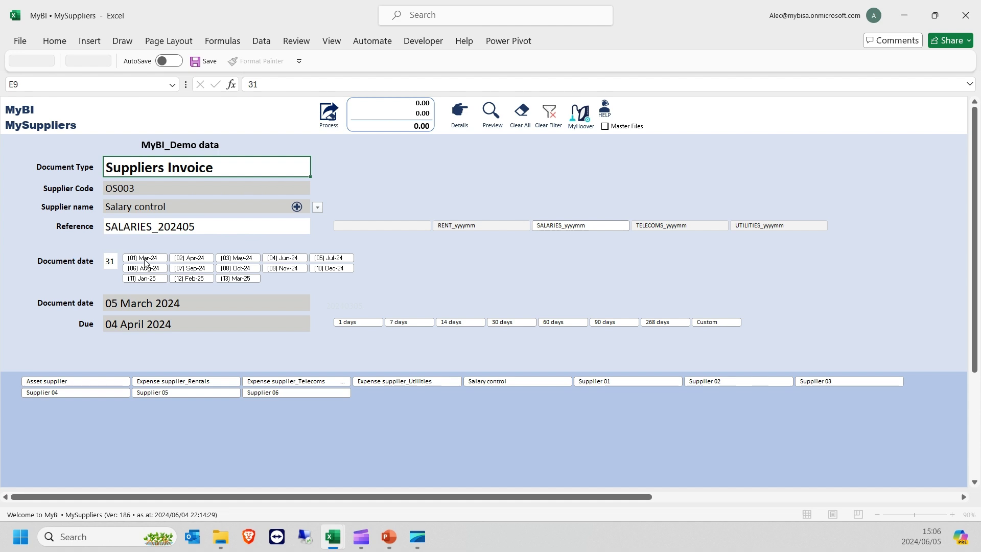
click(255, 260)
Open the invoice details and load the Exp_SalaryRun template into the lines.
click(459, 111)
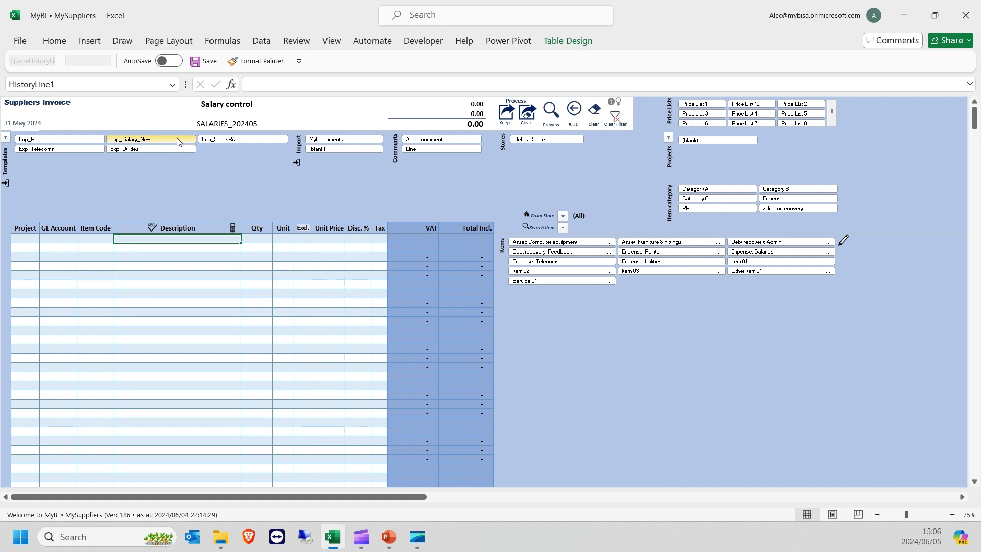
click(258, 139)
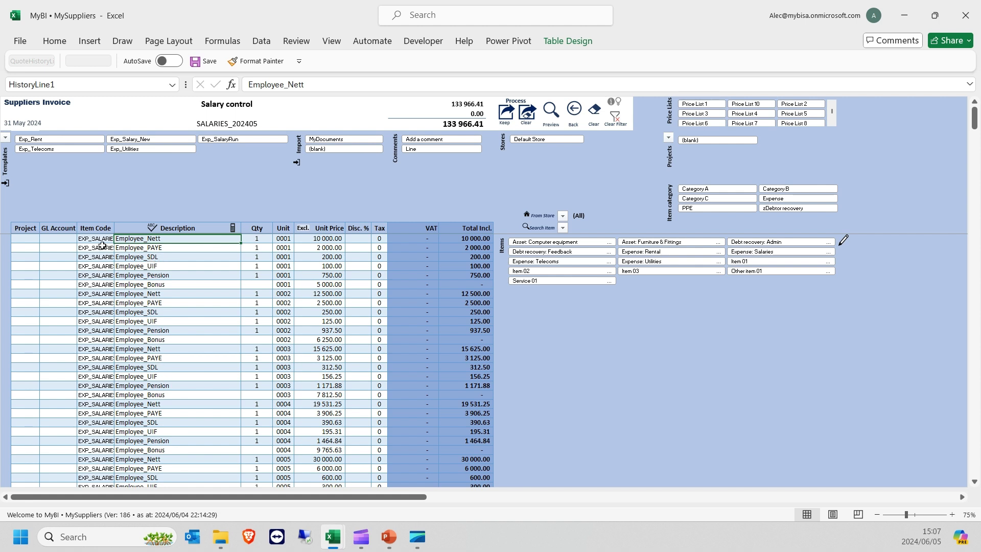
Examine the salary lines' item codes, quantities, unit prices and employee numbers, including the blank quantities on the Employee_Bonus lines.
drag(103, 240, 103, 284)
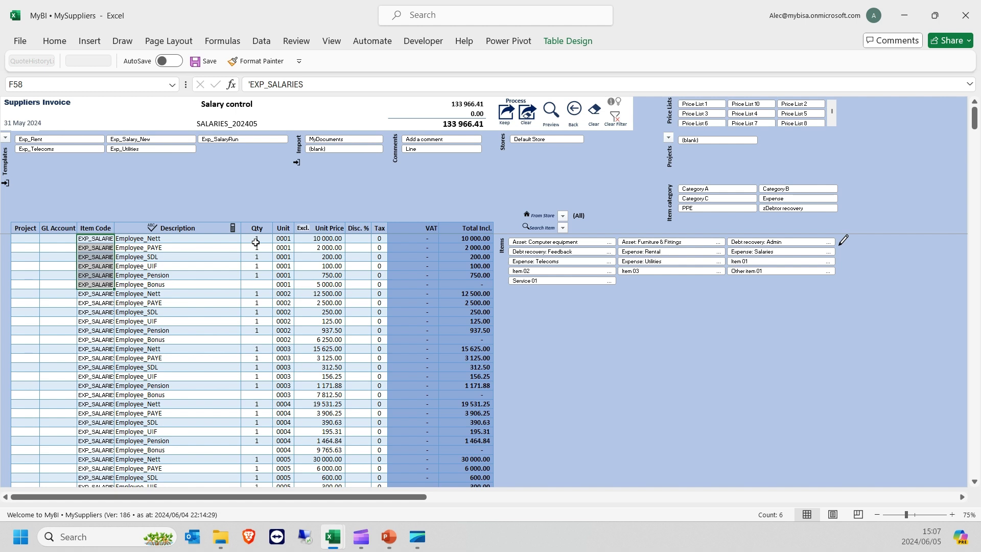
drag(256, 237, 261, 274)
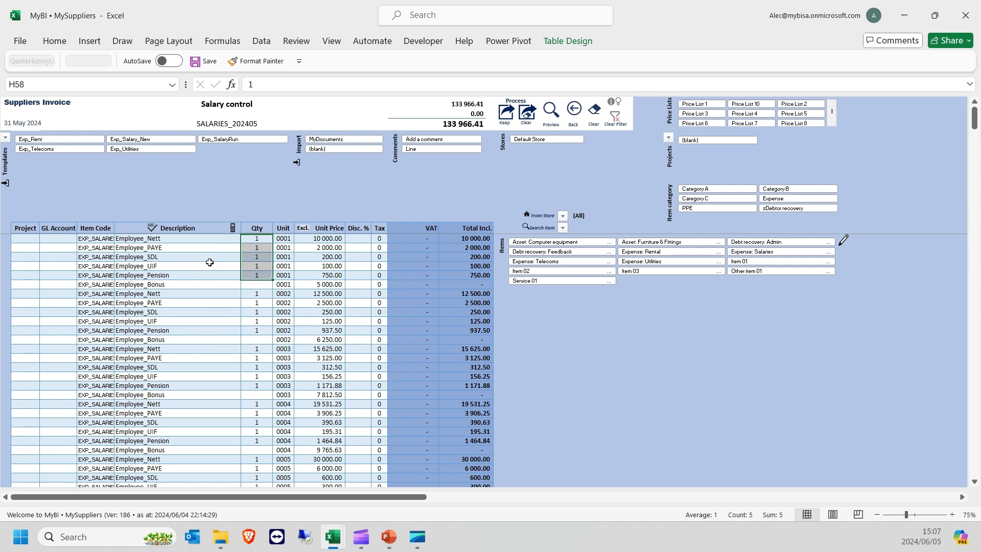
click(193, 240)
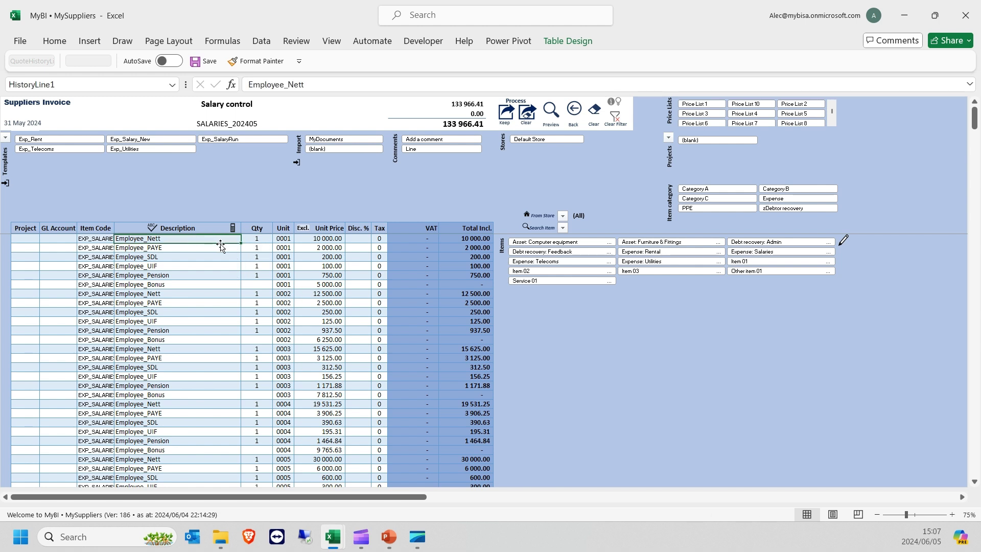
click(327, 240)
click(197, 248)
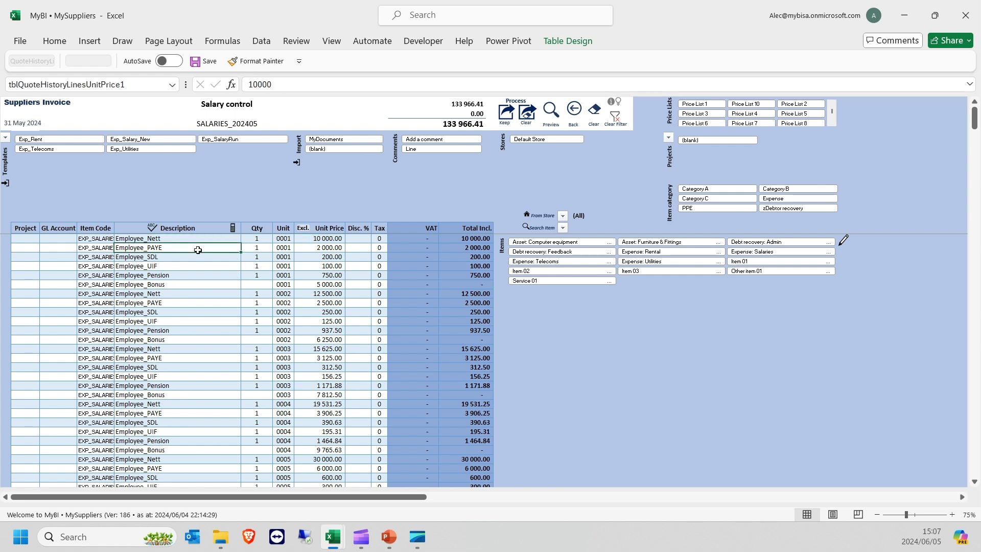
click(320, 248)
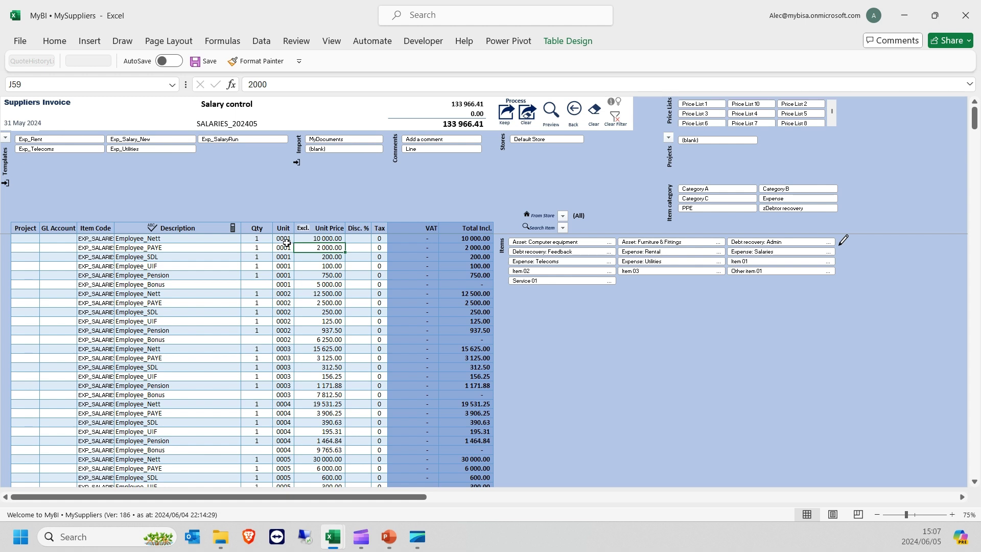
click(285, 239)
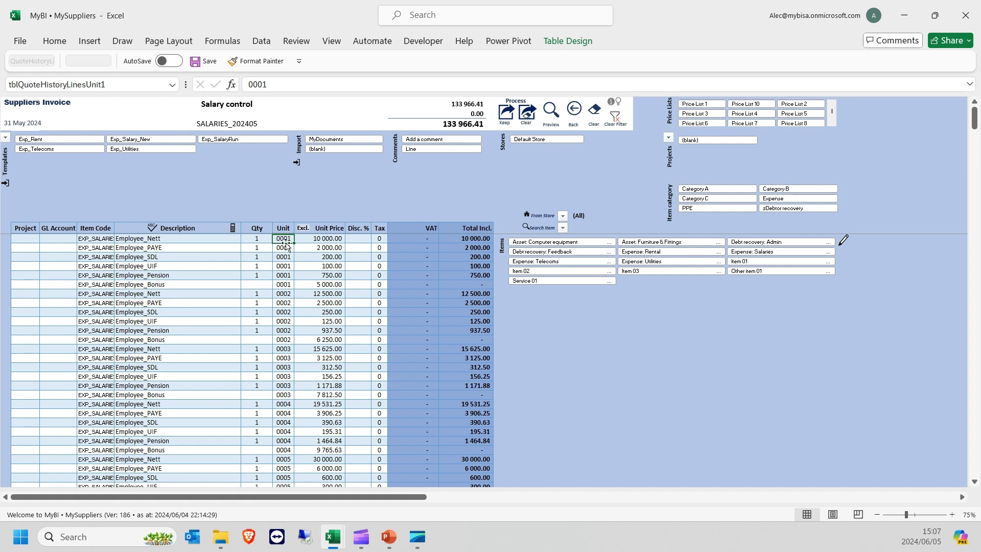
drag(286, 286, 289, 342)
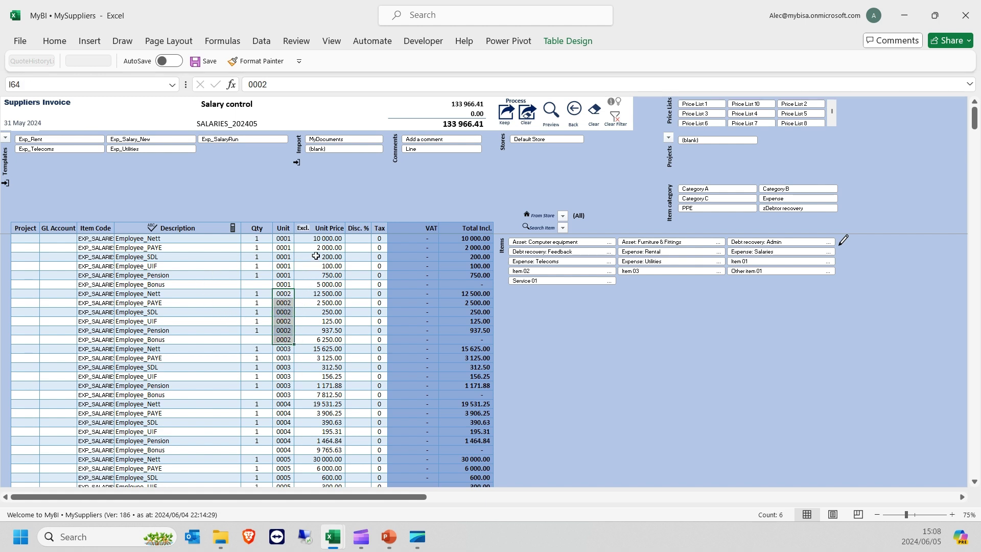
click(249, 284)
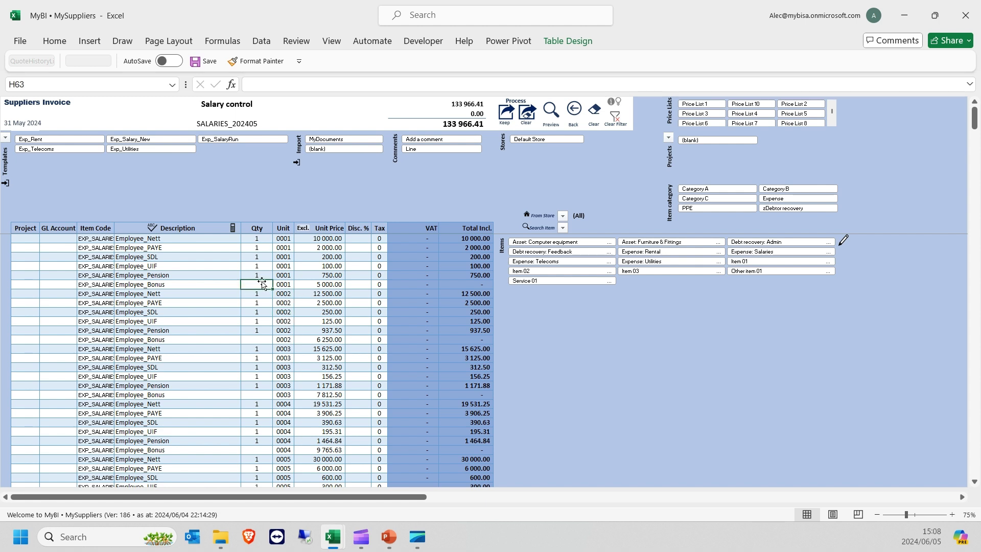
click(260, 340)
Try a quantity of 1 on the Employee_Bonus line of unit 0001, and clear it again.
click(255, 284)
text(1)
click(307, 303)
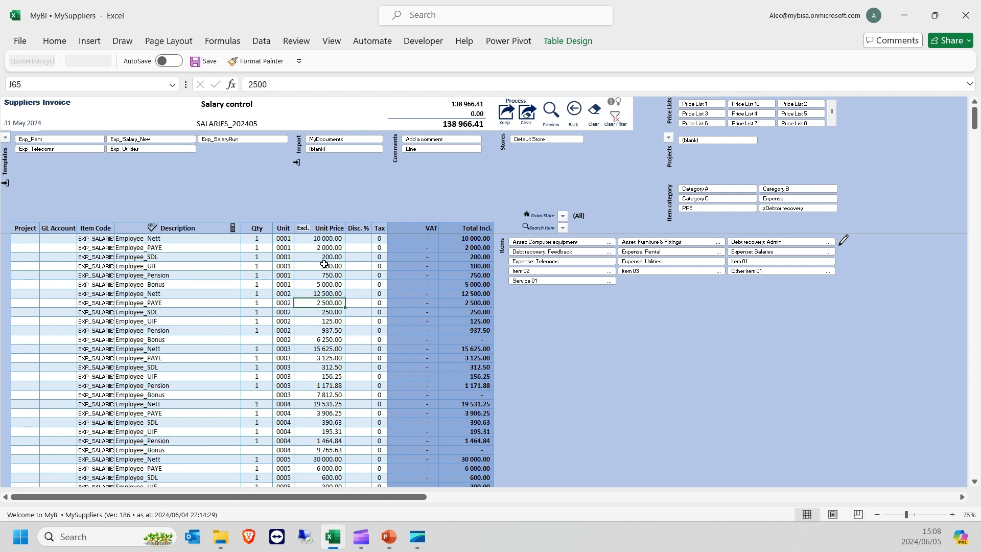
click(252, 285)
key(Delete)
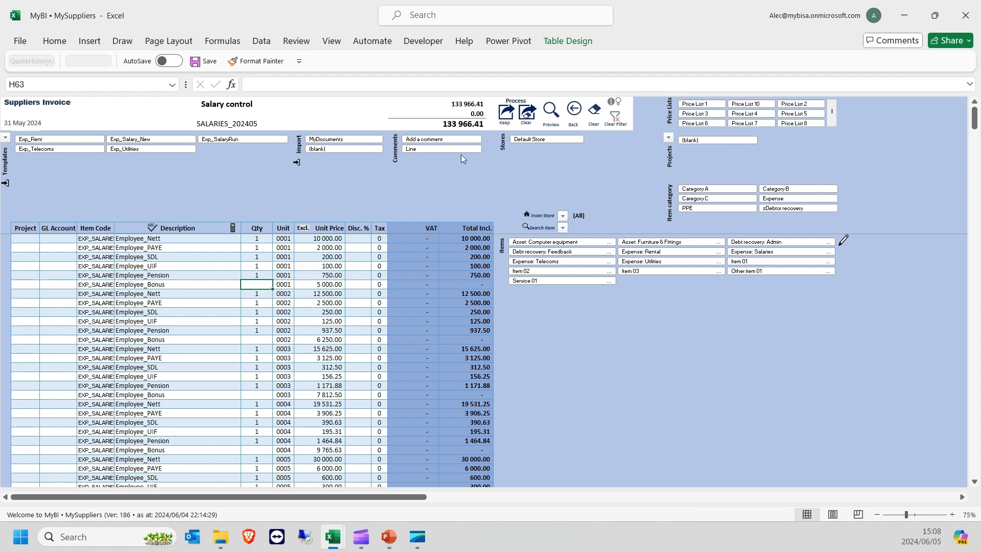
Switch to the MyBI workbook, open the Income Statement and select the Salaries & Wages amount for 2025 period 3.
mouse_move(332, 536)
click(449, 479)
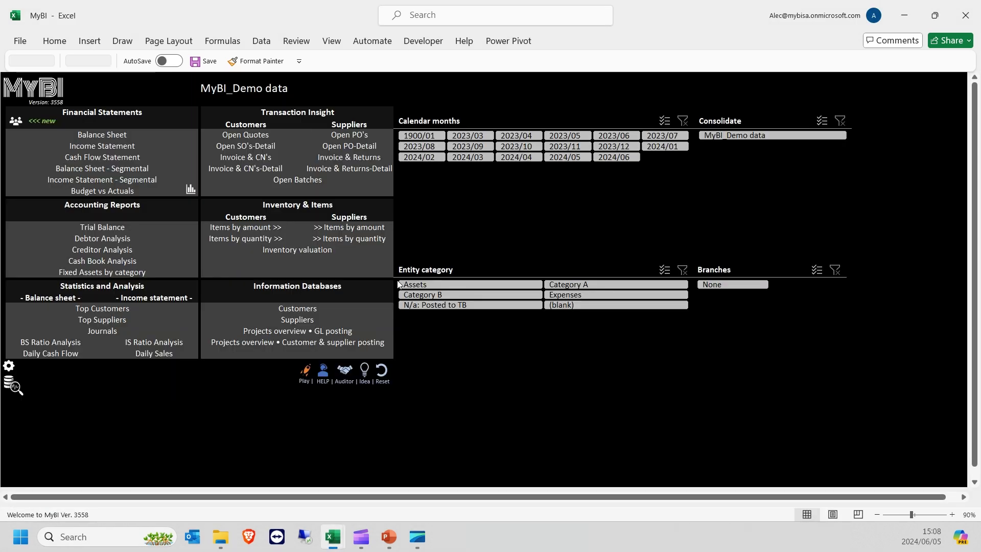
mouse_move(330, 537)
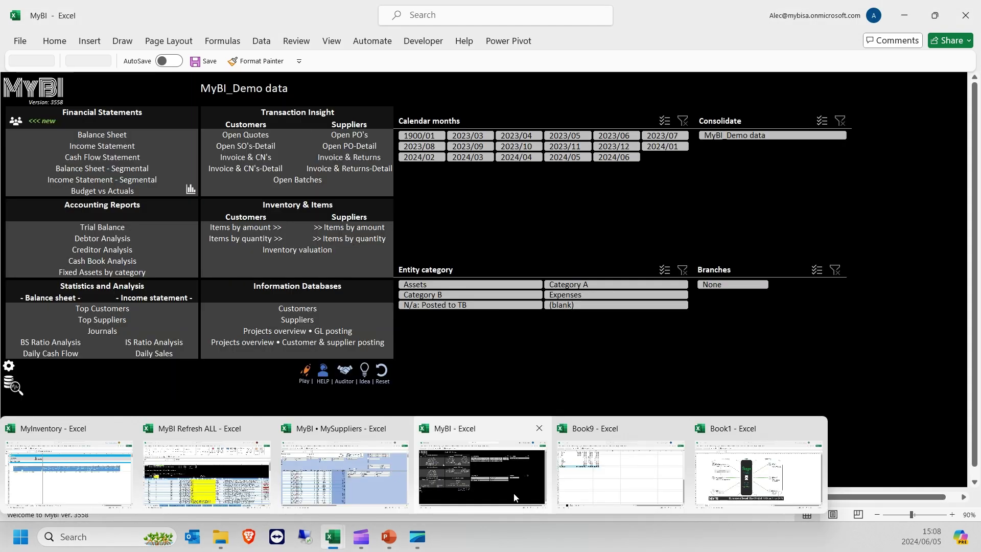
click(713, 482)
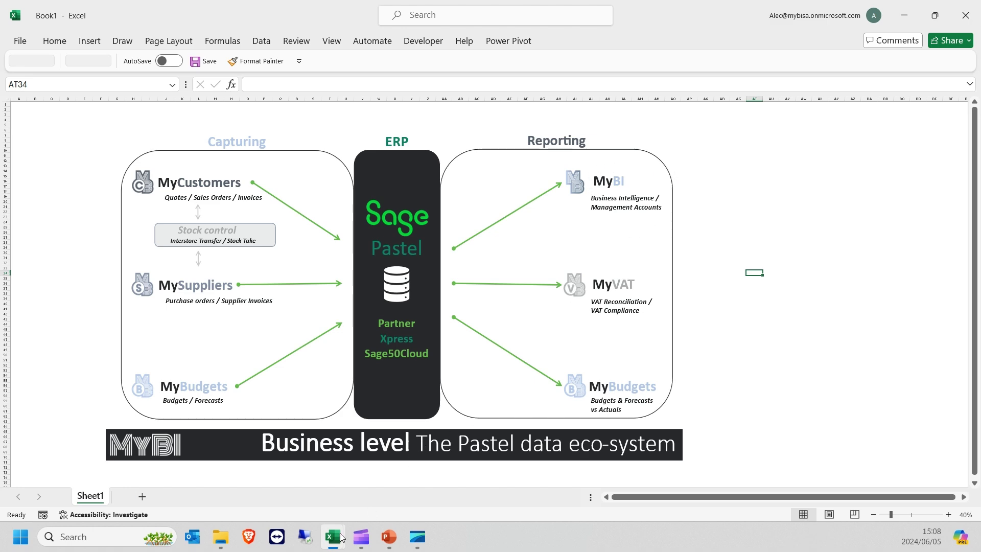
mouse_move(329, 540)
click(474, 477)
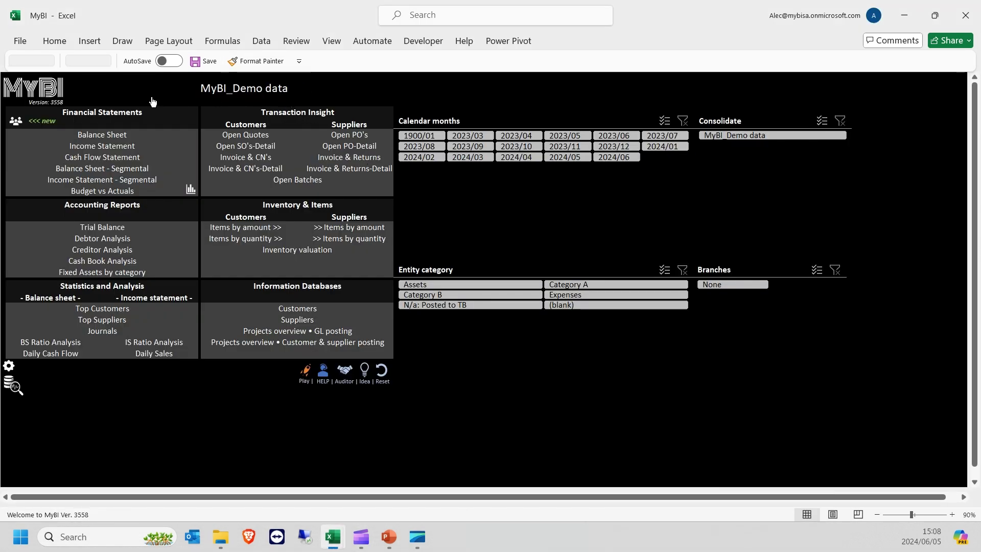
click(86, 148)
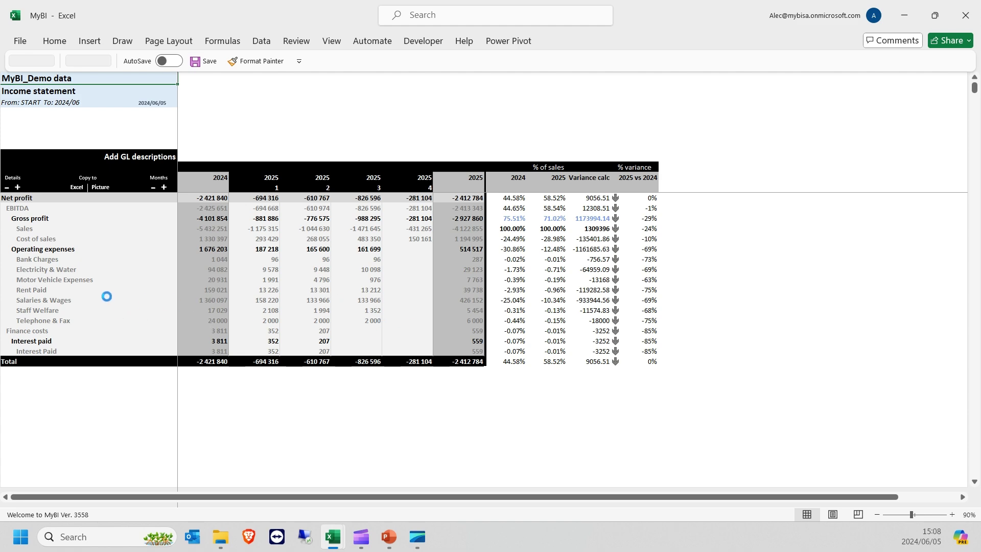
click(354, 300)
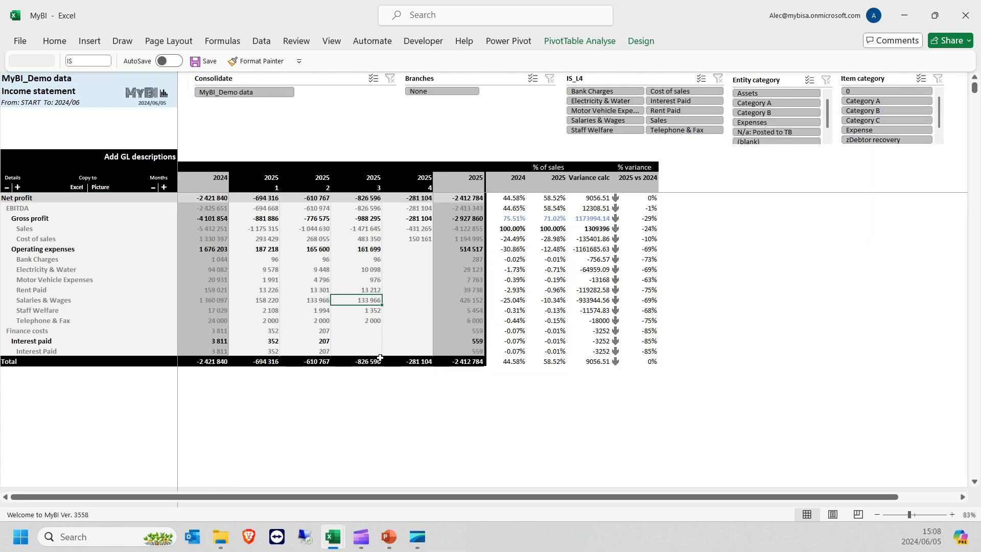
Compare the salary invoice total in the MySuppliers workbook with the period 3 Salaries & Wages amount in the MyBI income statement.
mouse_move(333, 536)
click(341, 493)
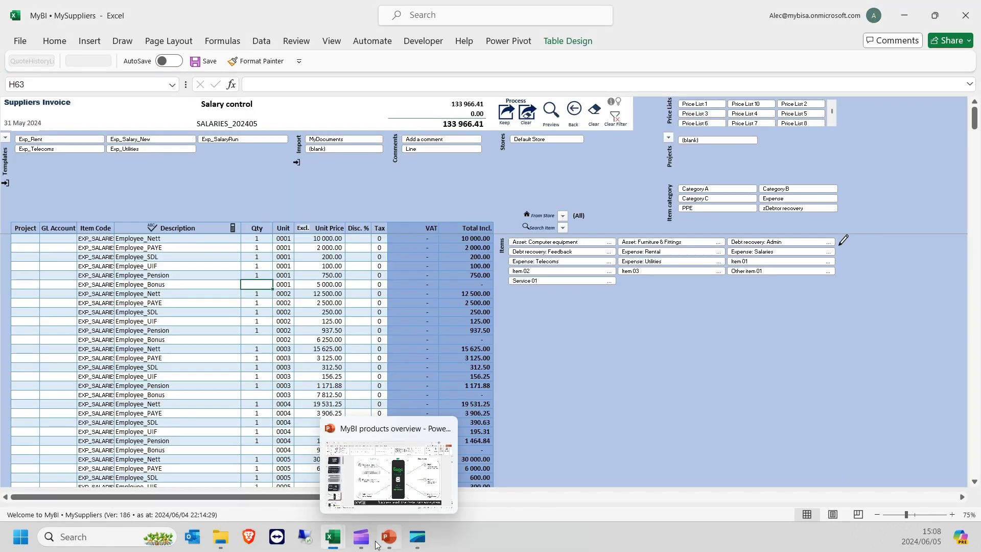
mouse_move(330, 539)
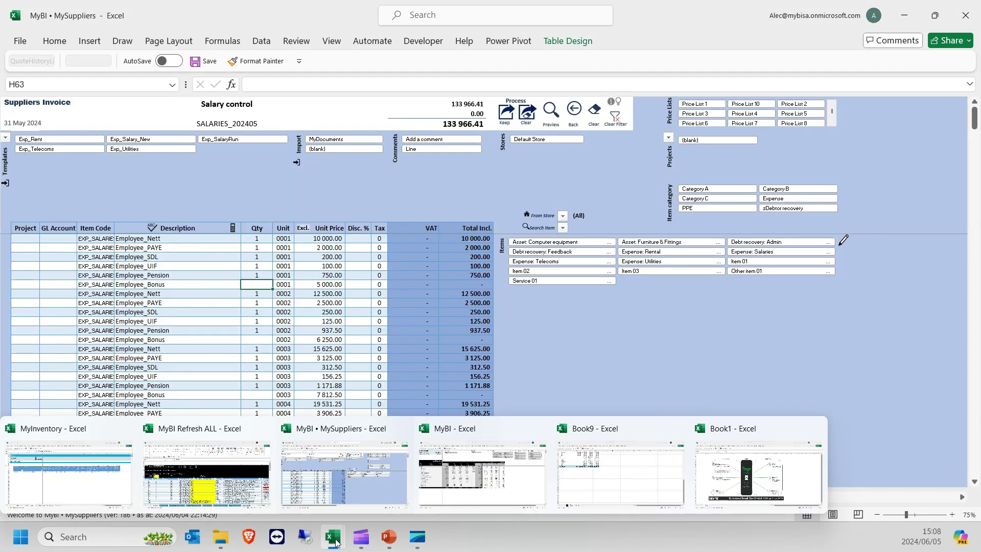
click(511, 465)
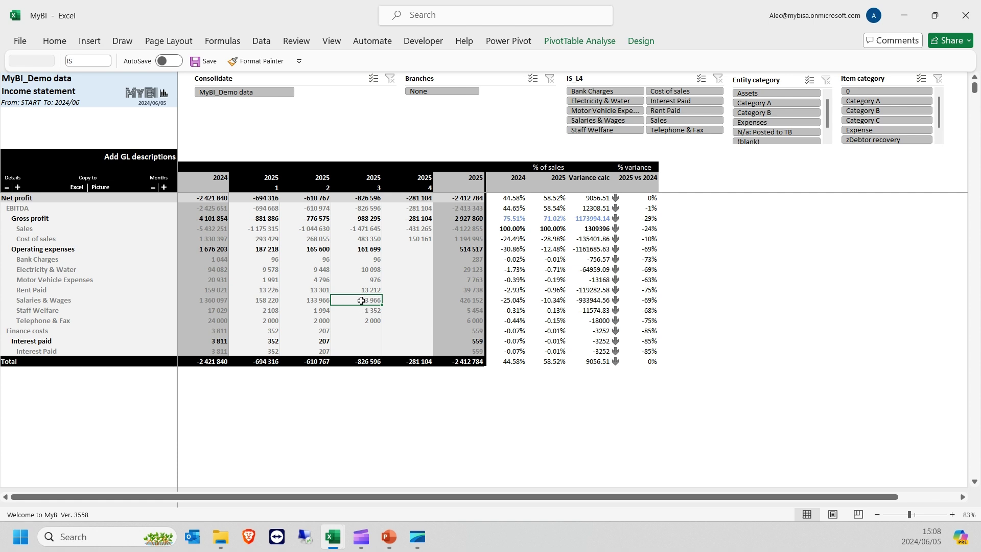
Expand Salaries & Wages through Purchases and Salary control to EXP_SALARIES, and drill down into its 2025 period 3 amount.
double_click(61, 302)
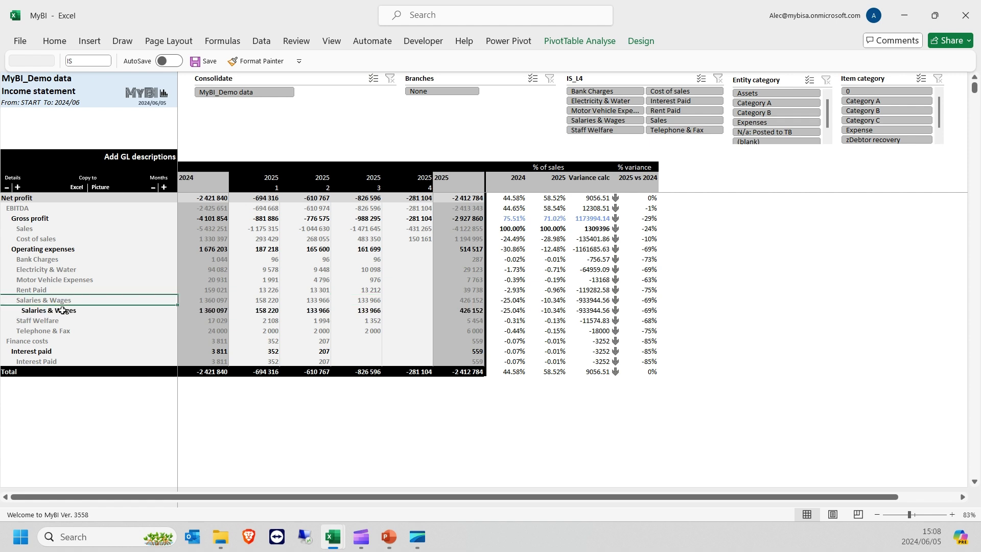
double_click(62, 310)
double_click(61, 320)
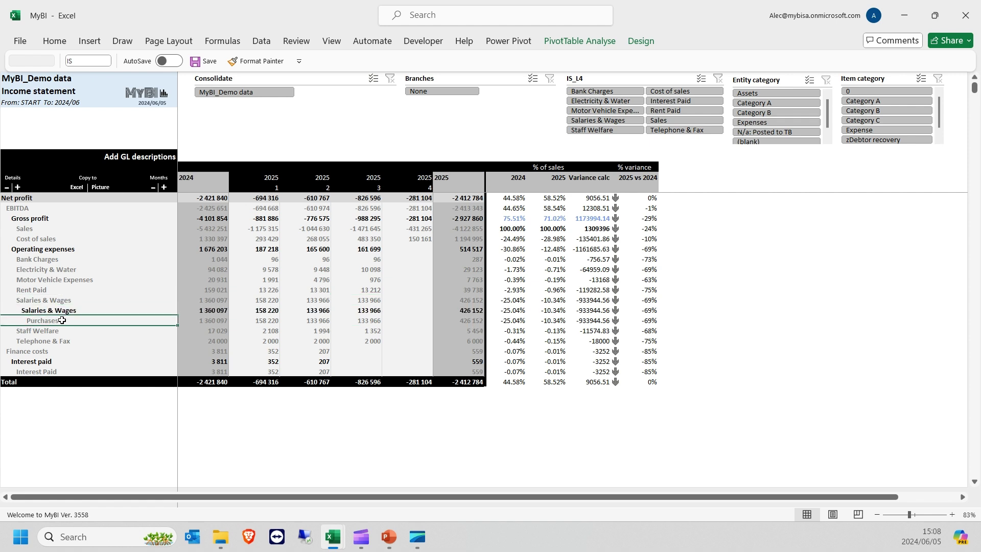
double_click(51, 332)
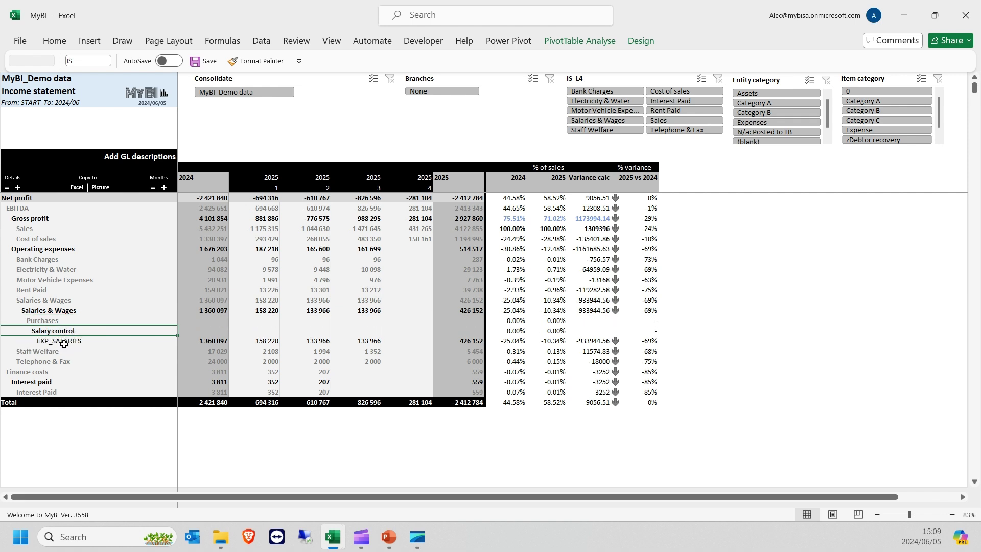
double_click(369, 340)
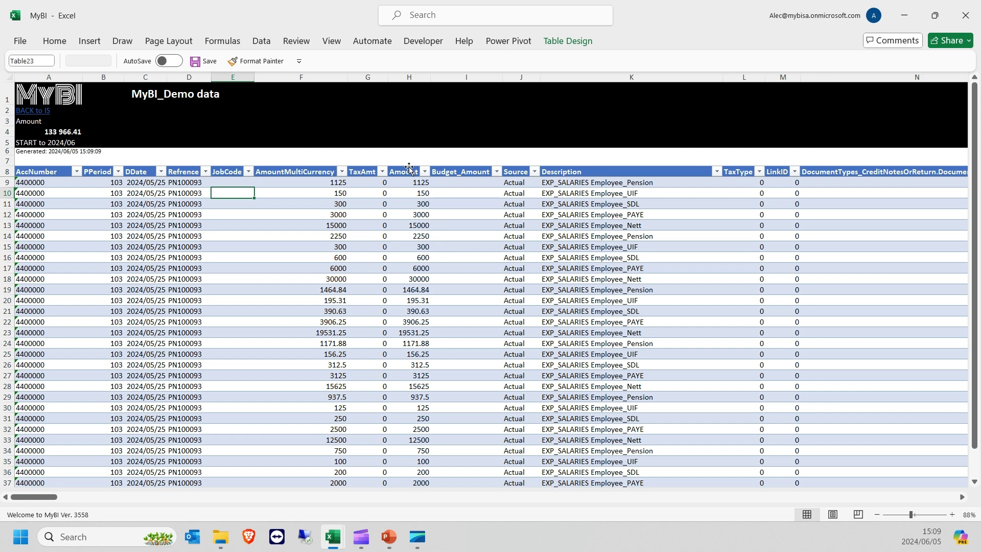
Open the MyBI DrillDowns index and export the IS: EXP_SALARIES drill-down to a separate workbook.
click(32, 88)
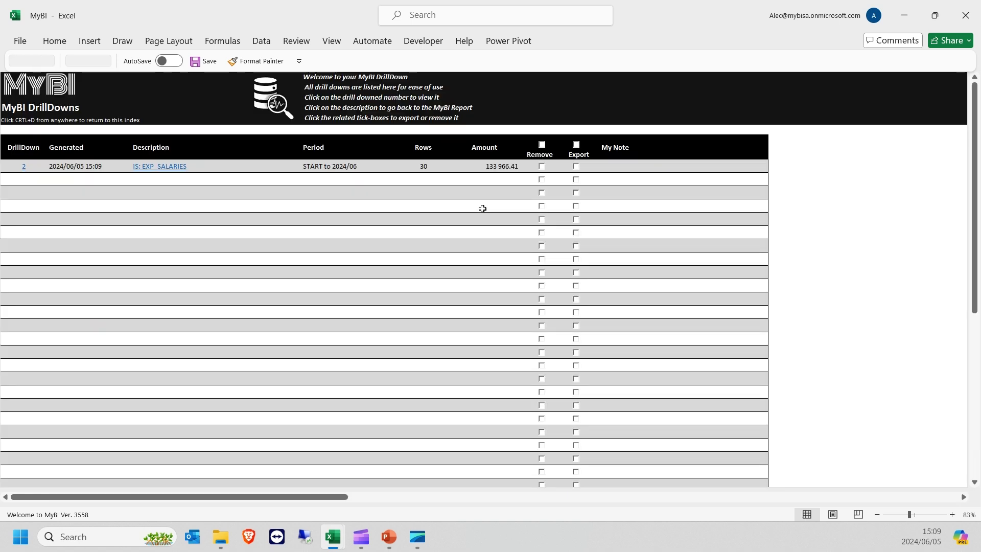
click(576, 168)
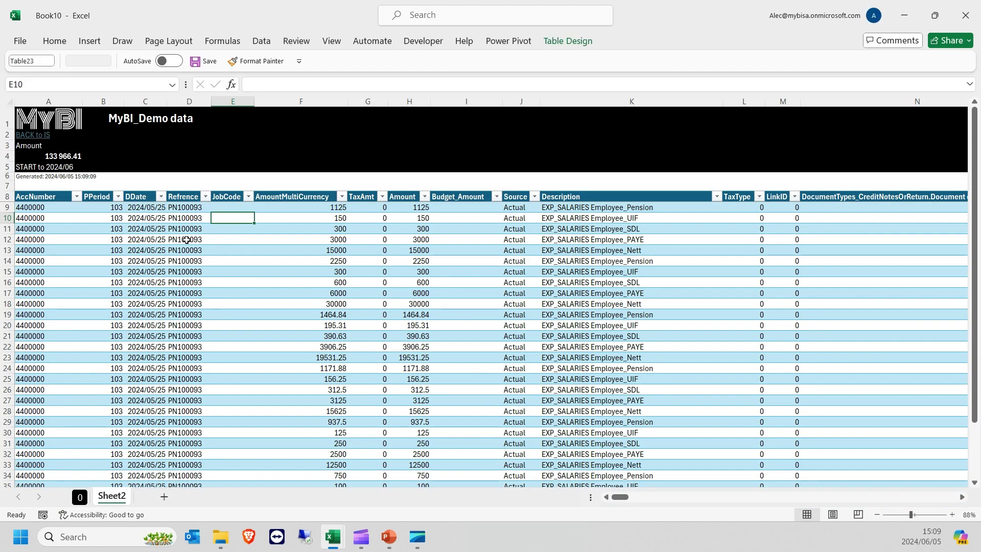
Create a PivotTable from the exported transaction table, Table23, on a new worksheet.
click(186, 240)
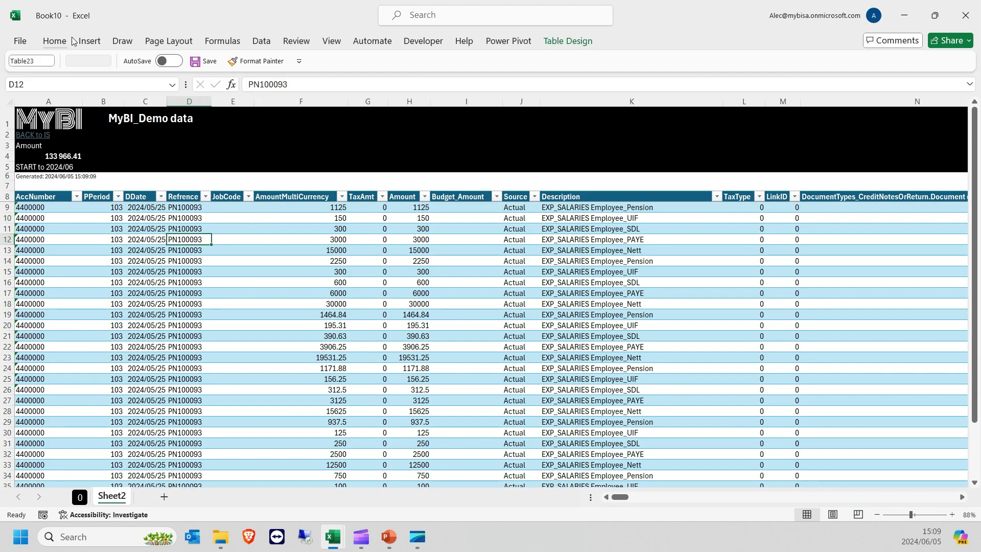
click(90, 41)
click(45, 74)
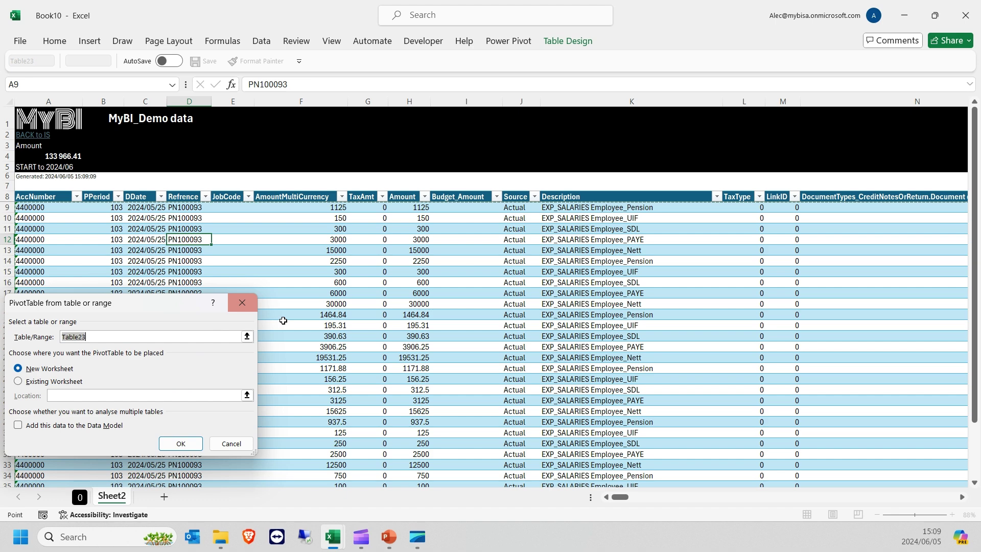
click(181, 443)
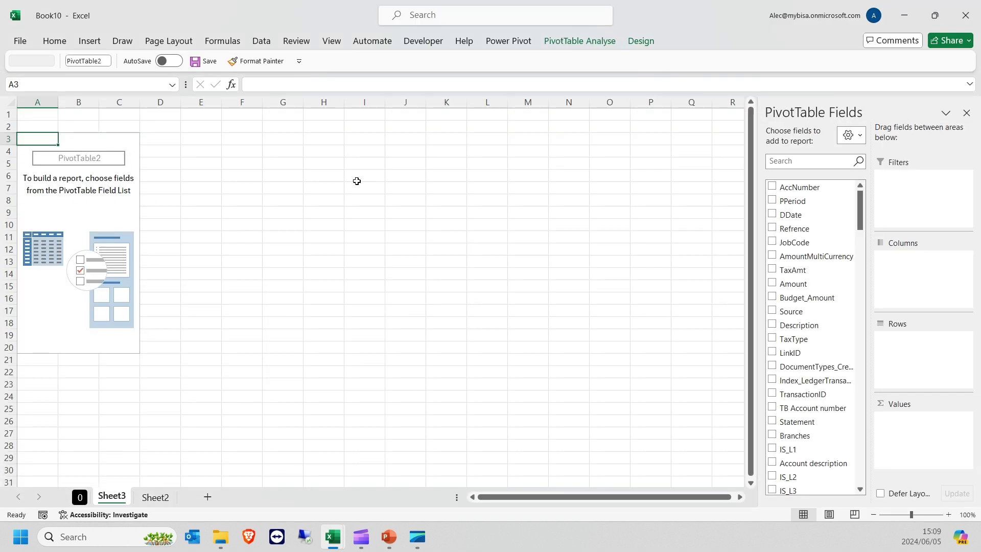
Add Amount as the PivotTable's summed value and the HistoryLines Unit of measure field as its rows.
click(793, 283)
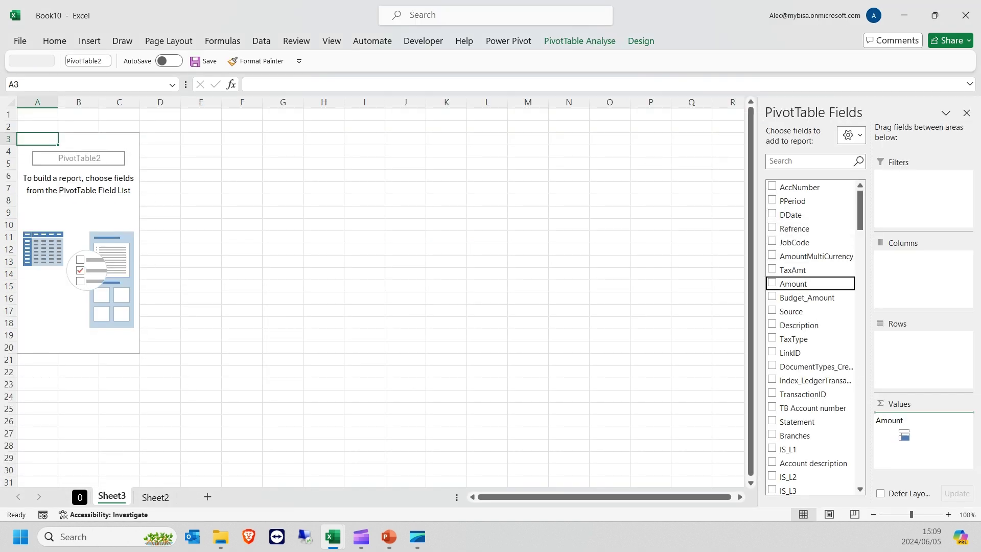
click(66, 152)
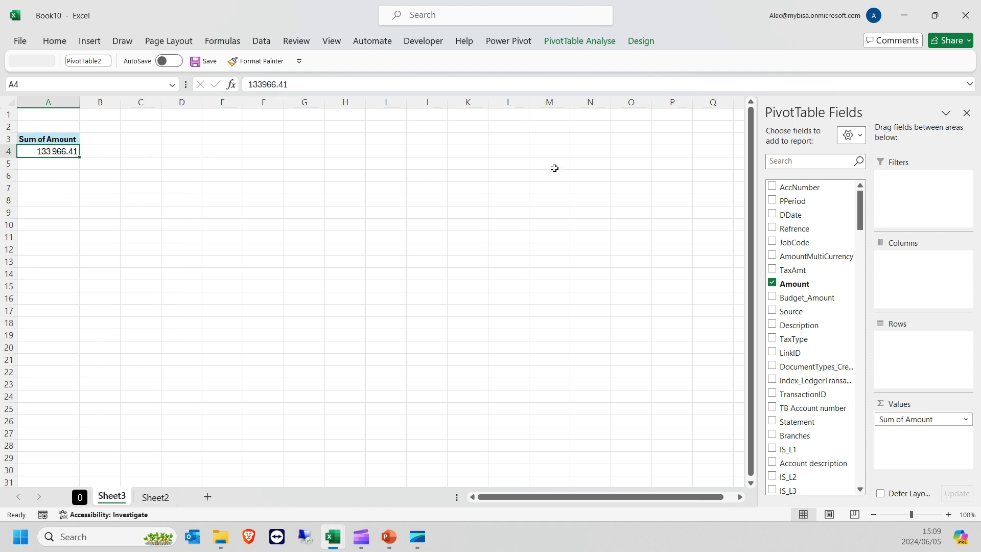
click(788, 163)
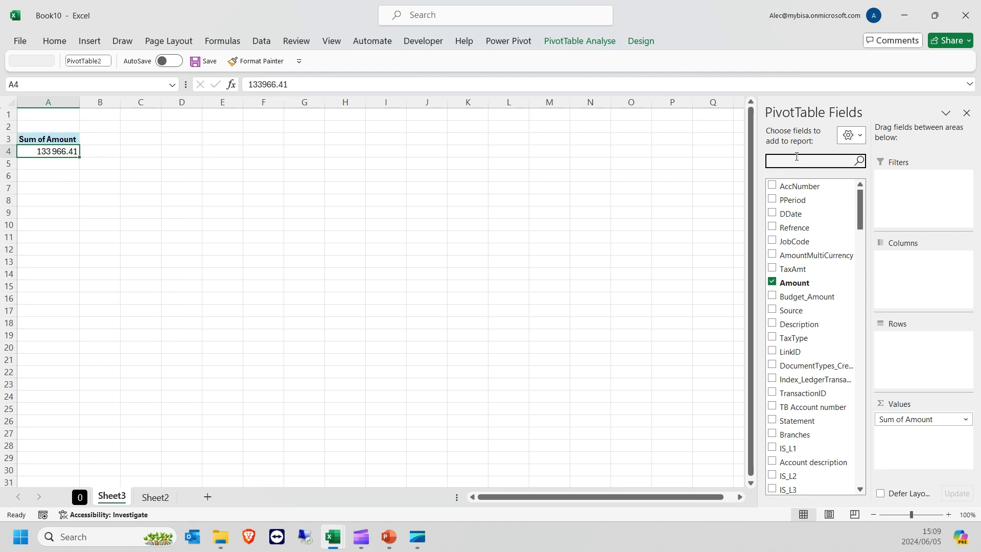
text(uni)
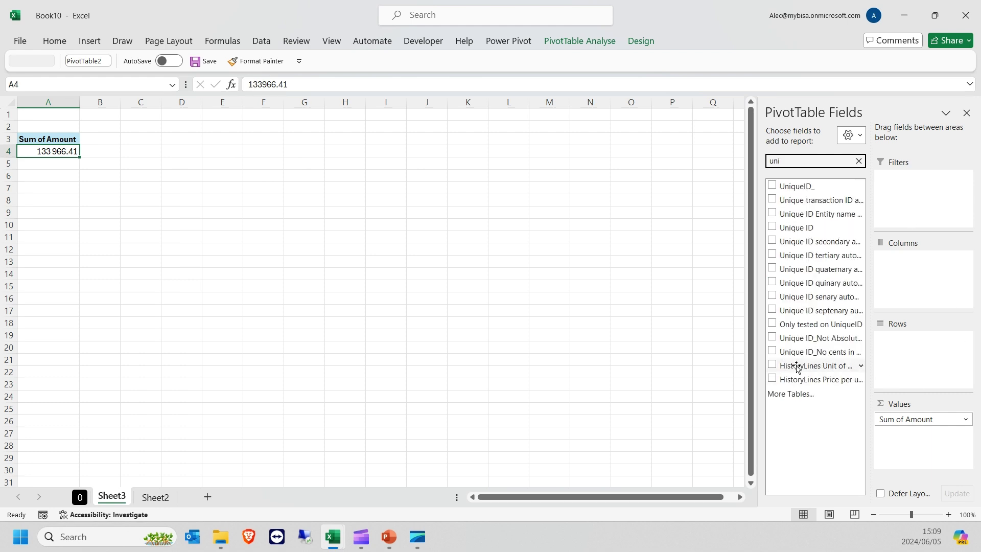
click(772, 364)
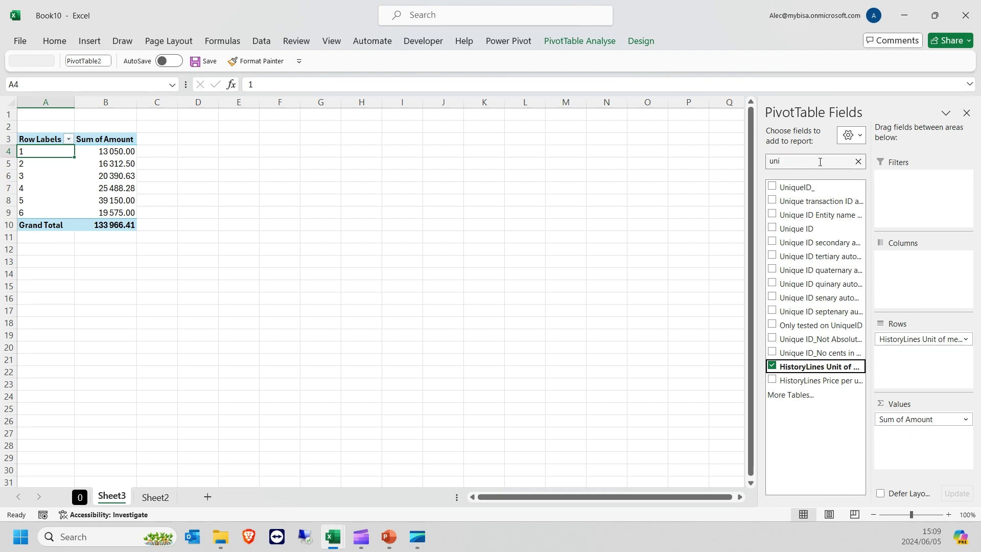
key(shift+Tab)
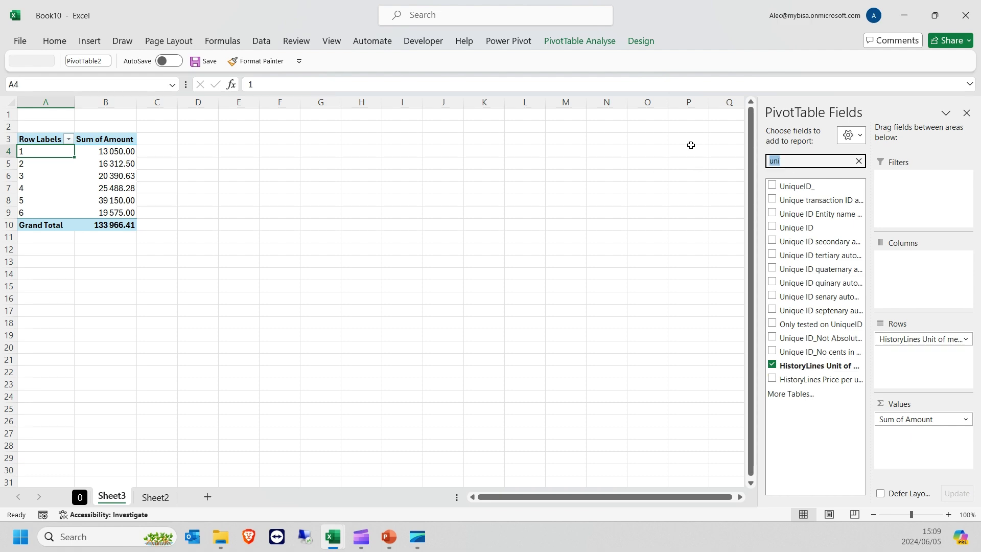
Insert a new column between Description and TaxType in the transaction table on Sheet2.
click(154, 496)
click(595, 215)
click(642, 205)
right_click(744, 101)
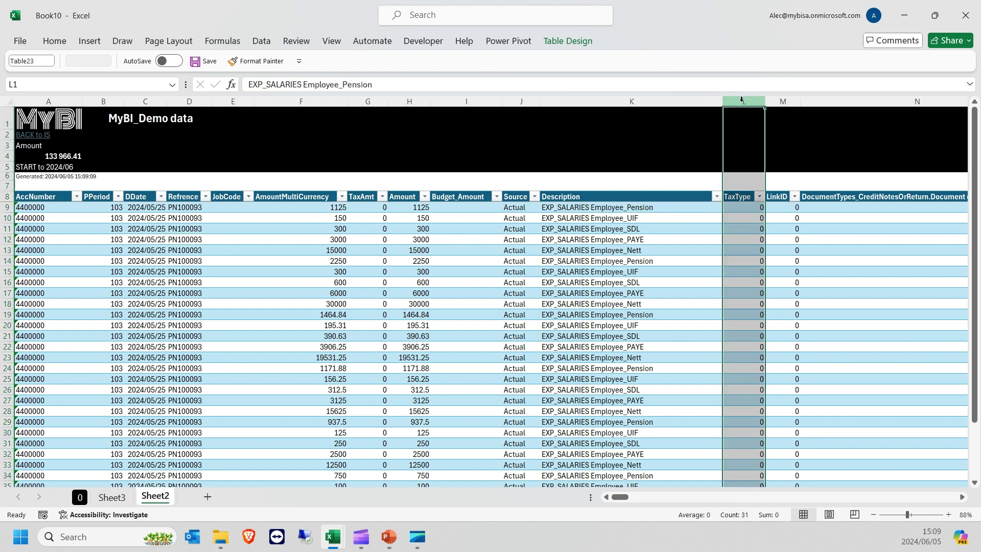
click(776, 228)
Name the new table column Salary type.
click(770, 194)
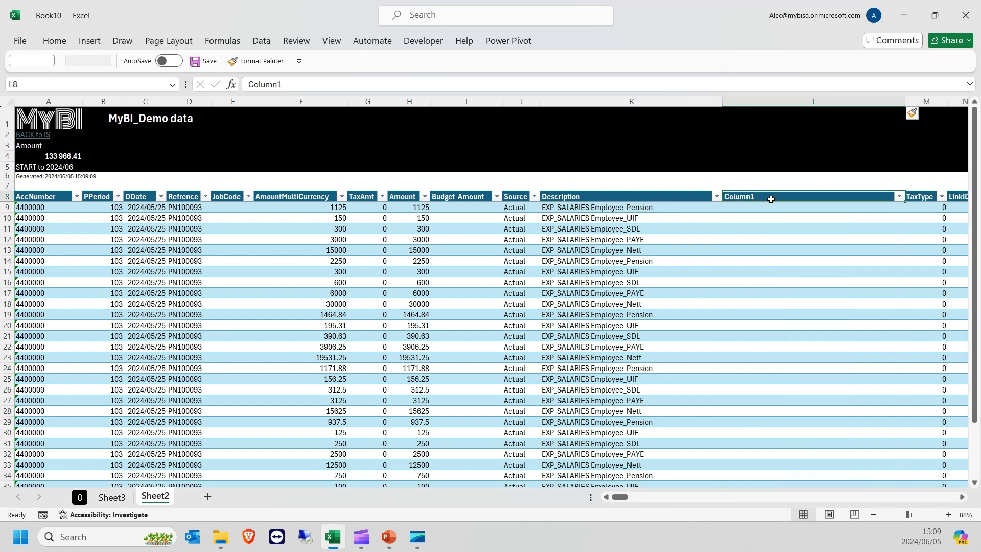
text(Salary typ)
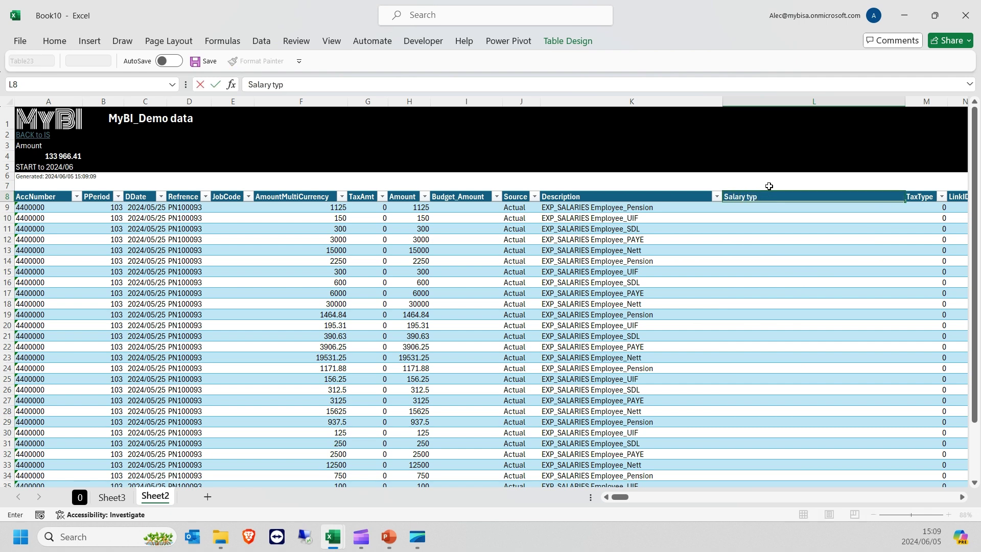
key(Return)
key(Up)
key(F2)
text(e)
key(Return)
text(=t)
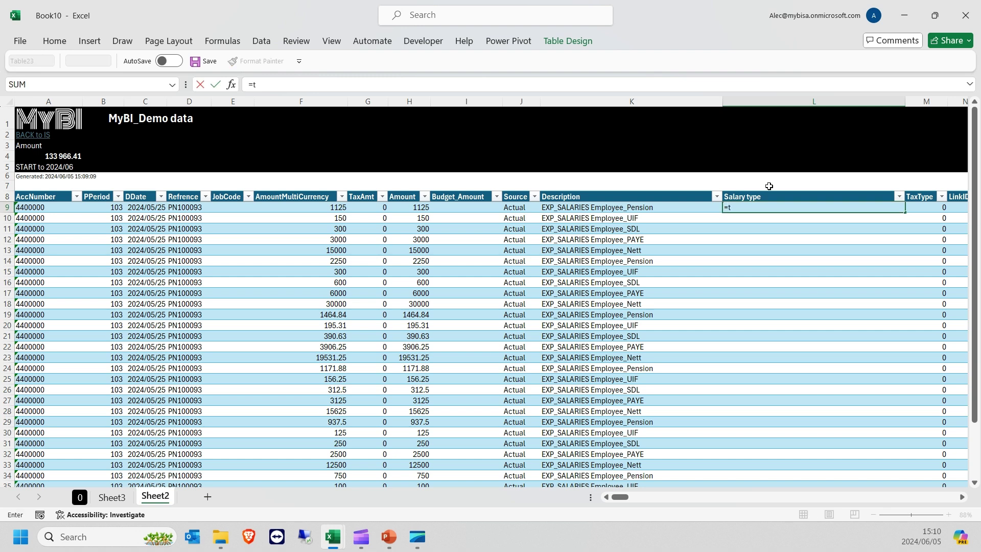
text(extafte)
key(Tab)
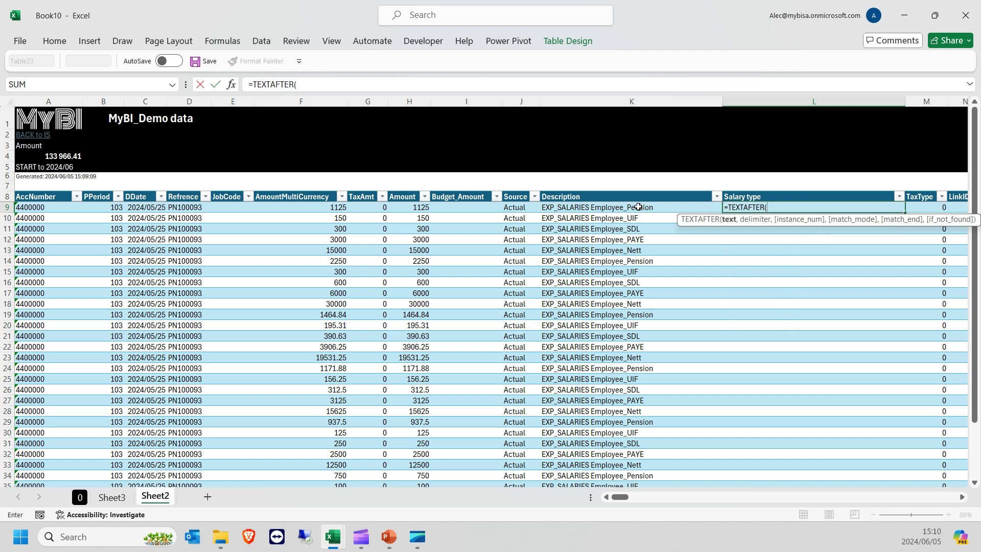
click(596, 211)
text(,"_)
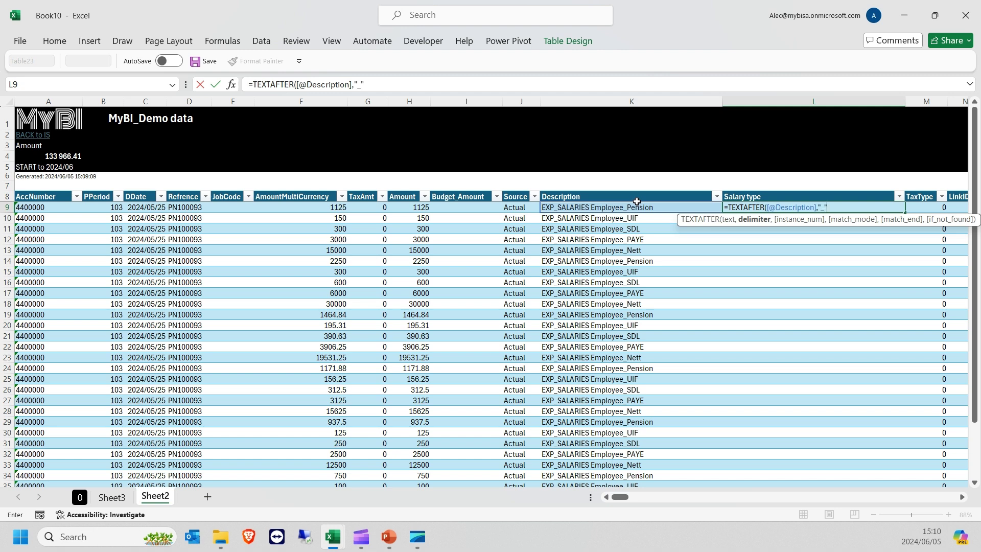
text(",-)
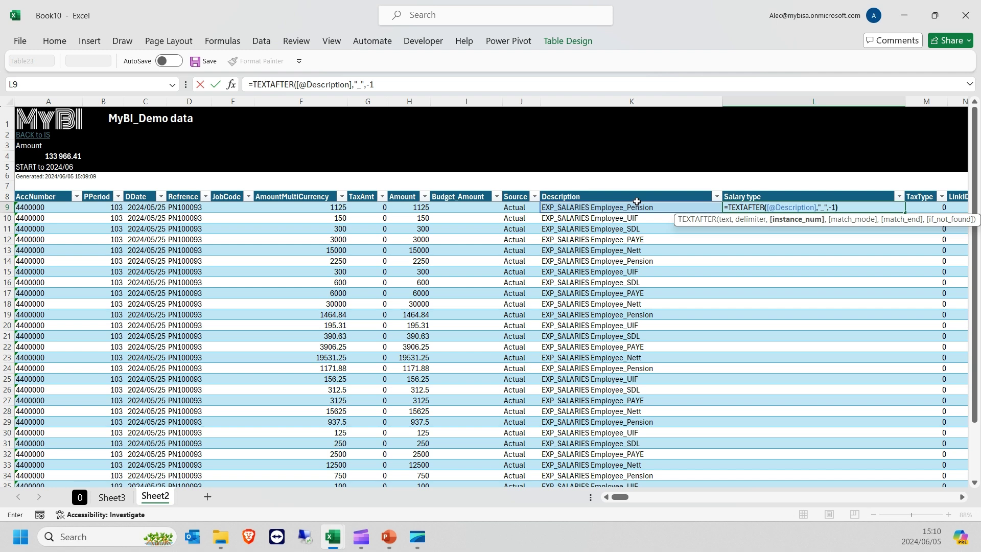
text(1))
key(Return)
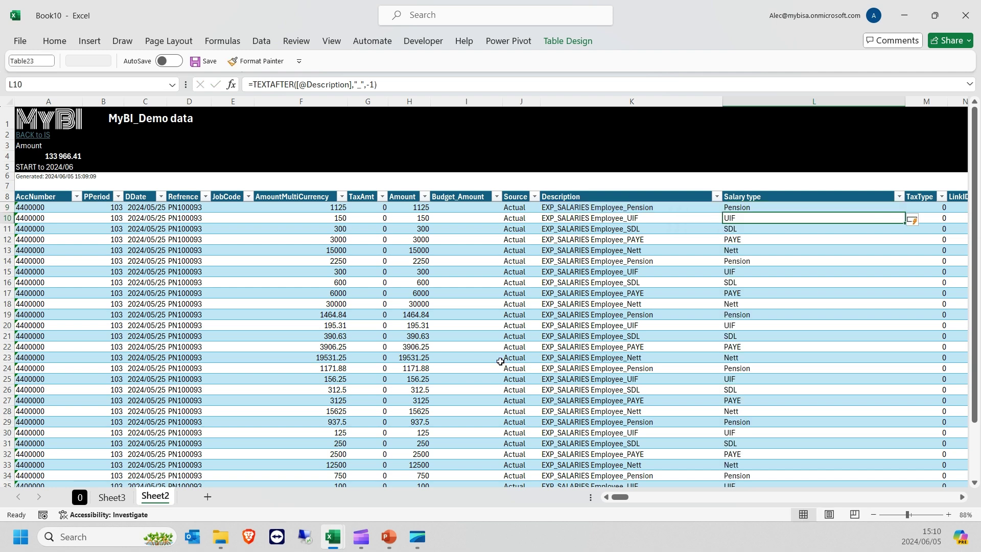
Refresh the PivotTable on Sheet3 and add the Salary type field to its columns.
click(111, 496)
right_click(96, 202)
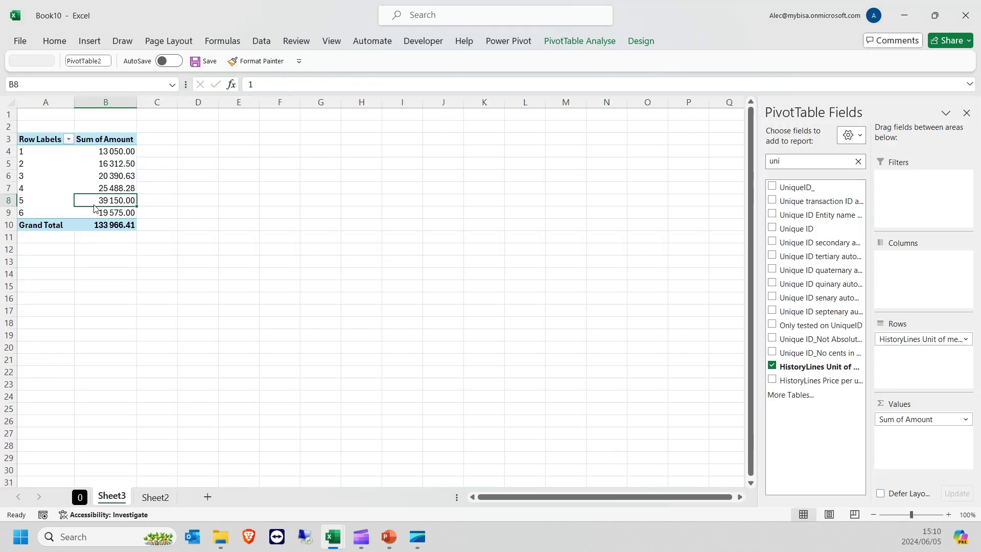
click(130, 291)
click(812, 165)
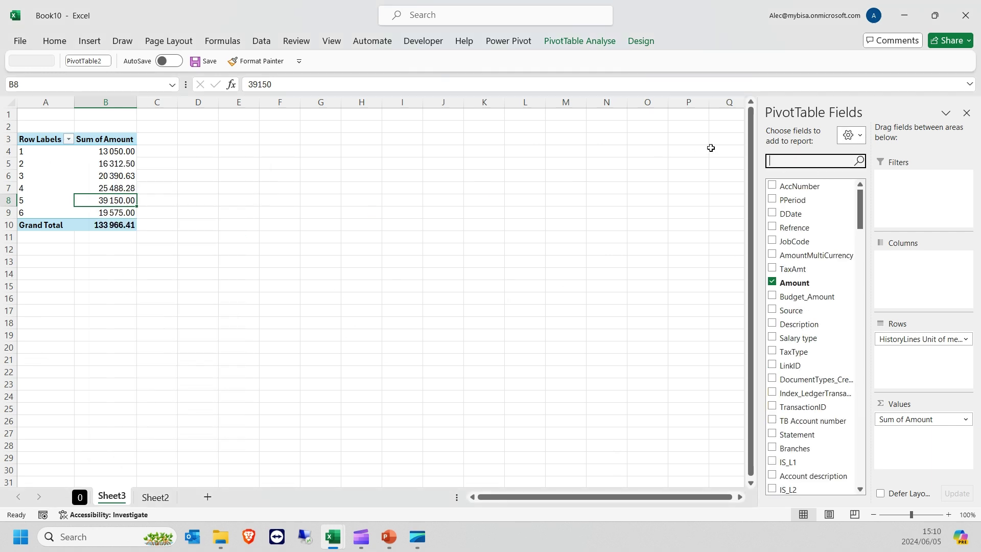
text(sa)
drag(807, 188, 923, 304)
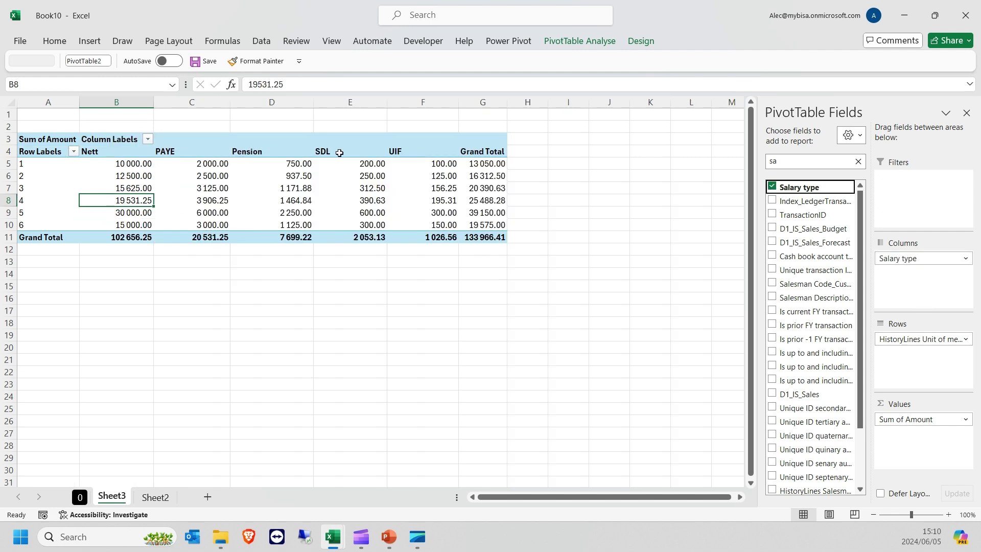
click(482, 237)
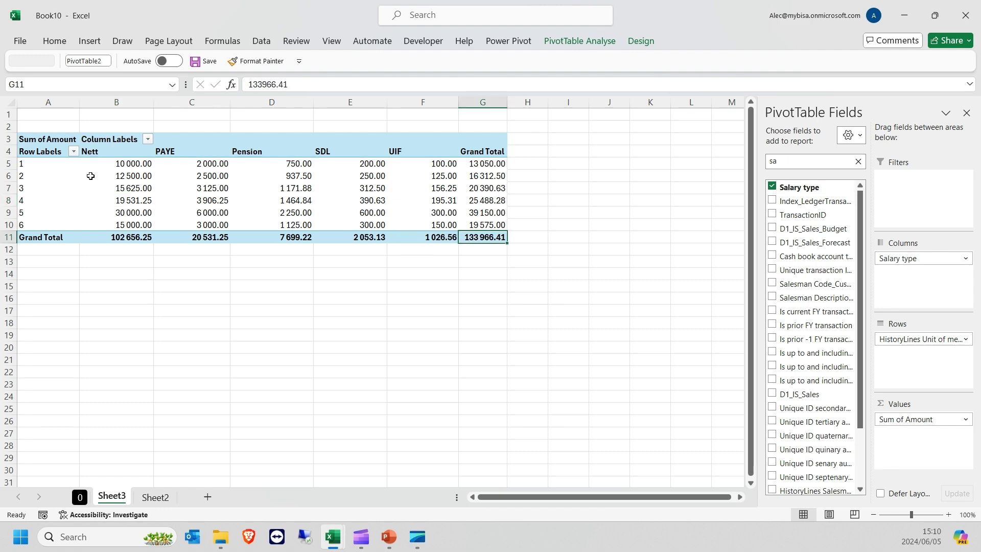
Compare the transaction descriptions on Sheet2 with the Salary control invoice lines in the MySuppliers workbook.
click(153, 503)
click(608, 240)
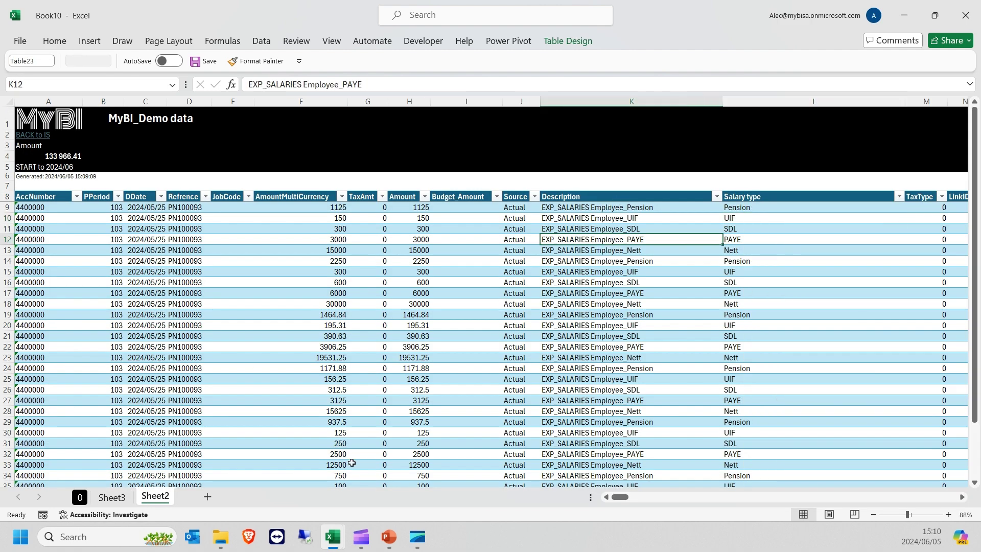
mouse_move(332, 536)
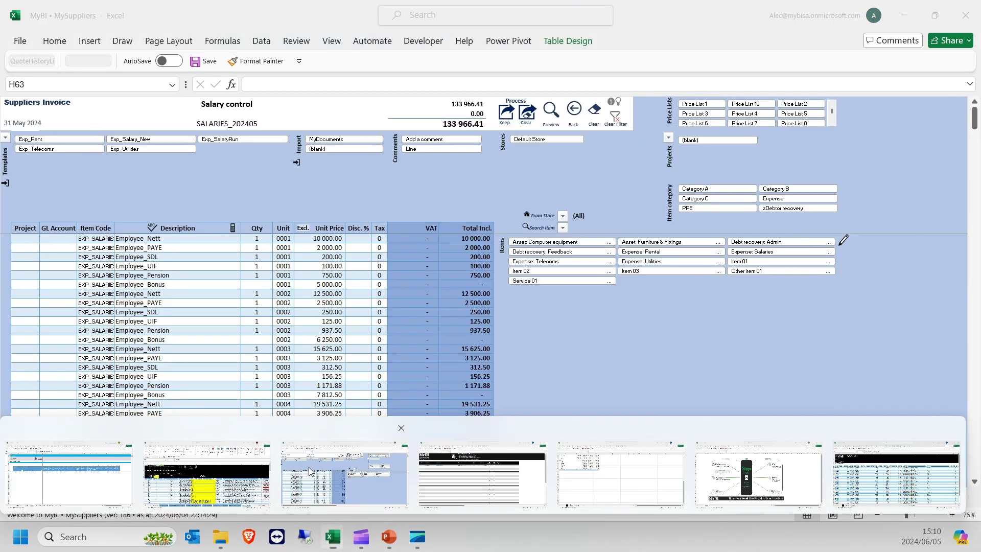
click(310, 471)
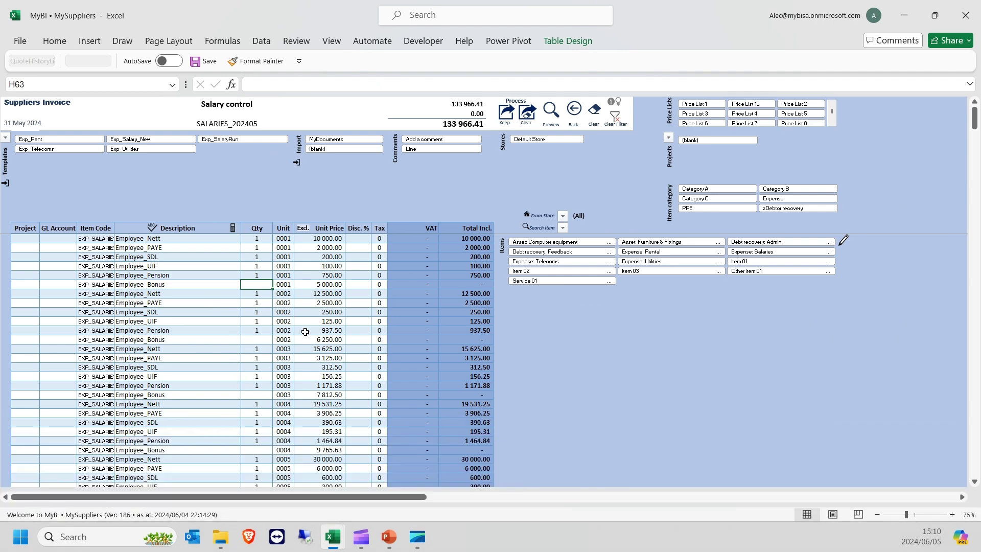
Return to the income statement in the MyBI workbook and examine the Salaries & Wages amounts for 2024 and 2025.
mouse_move(333, 547)
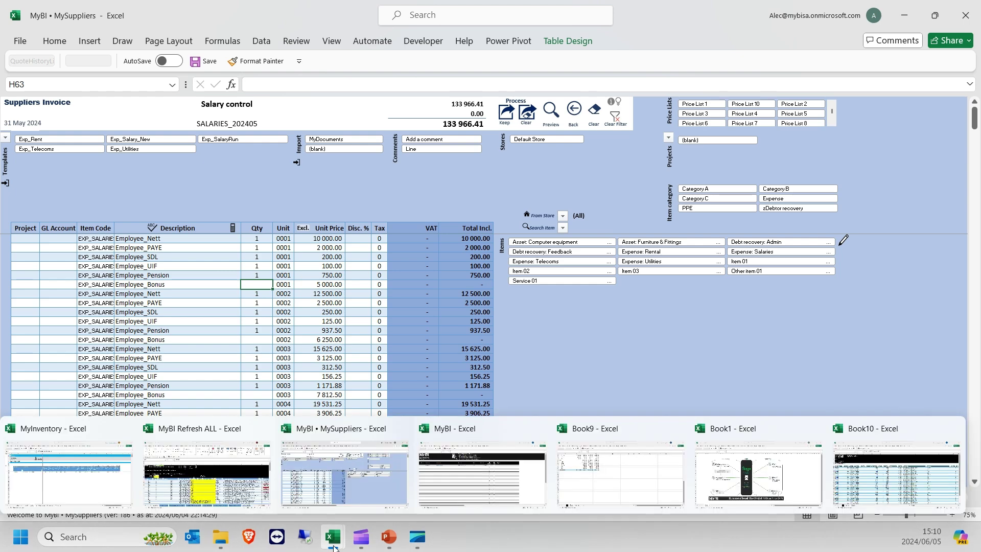
click(442, 475)
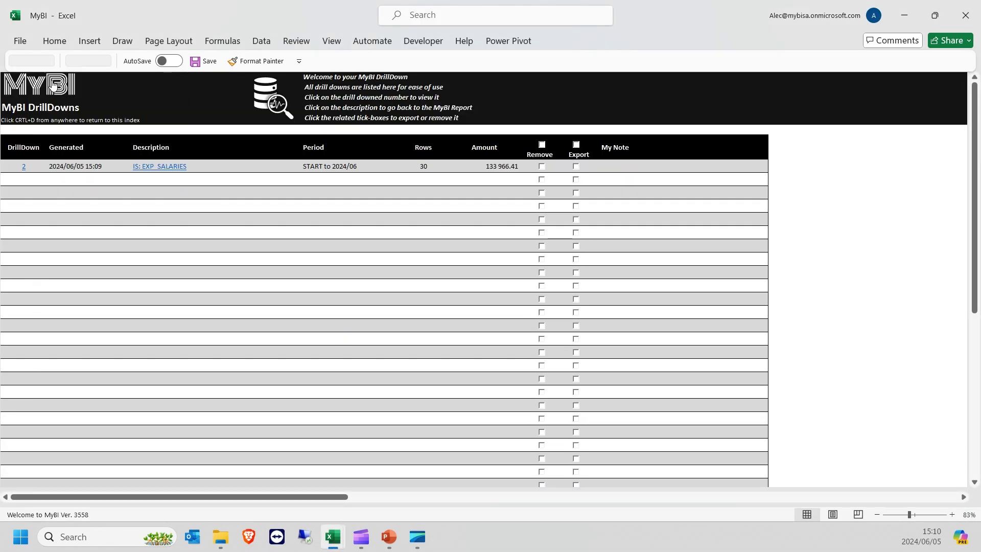
click(176, 167)
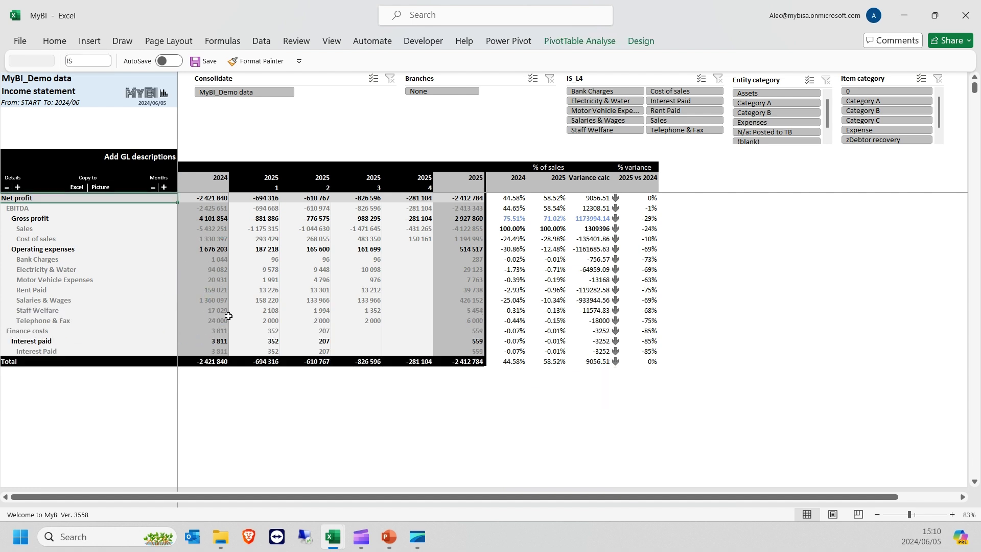
click(215, 301)
click(469, 300)
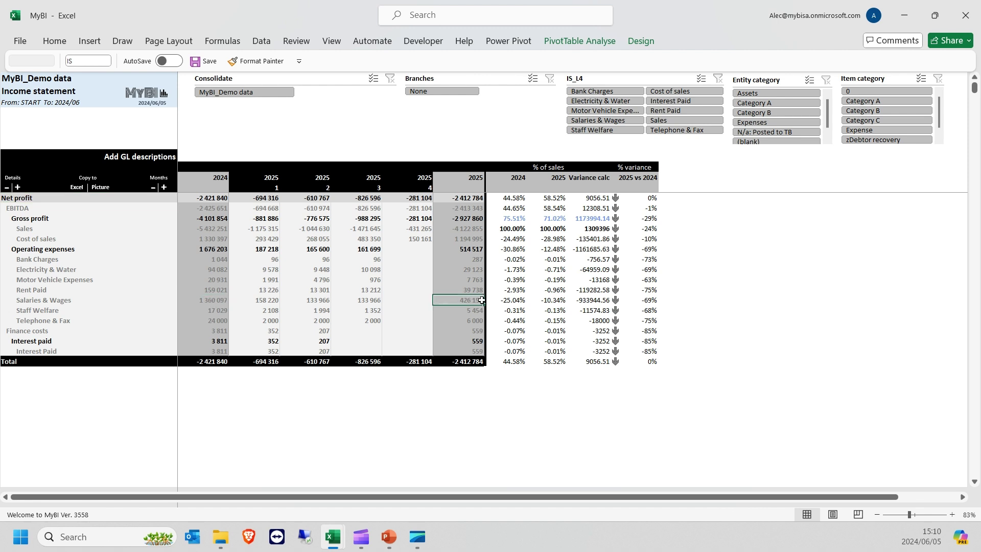